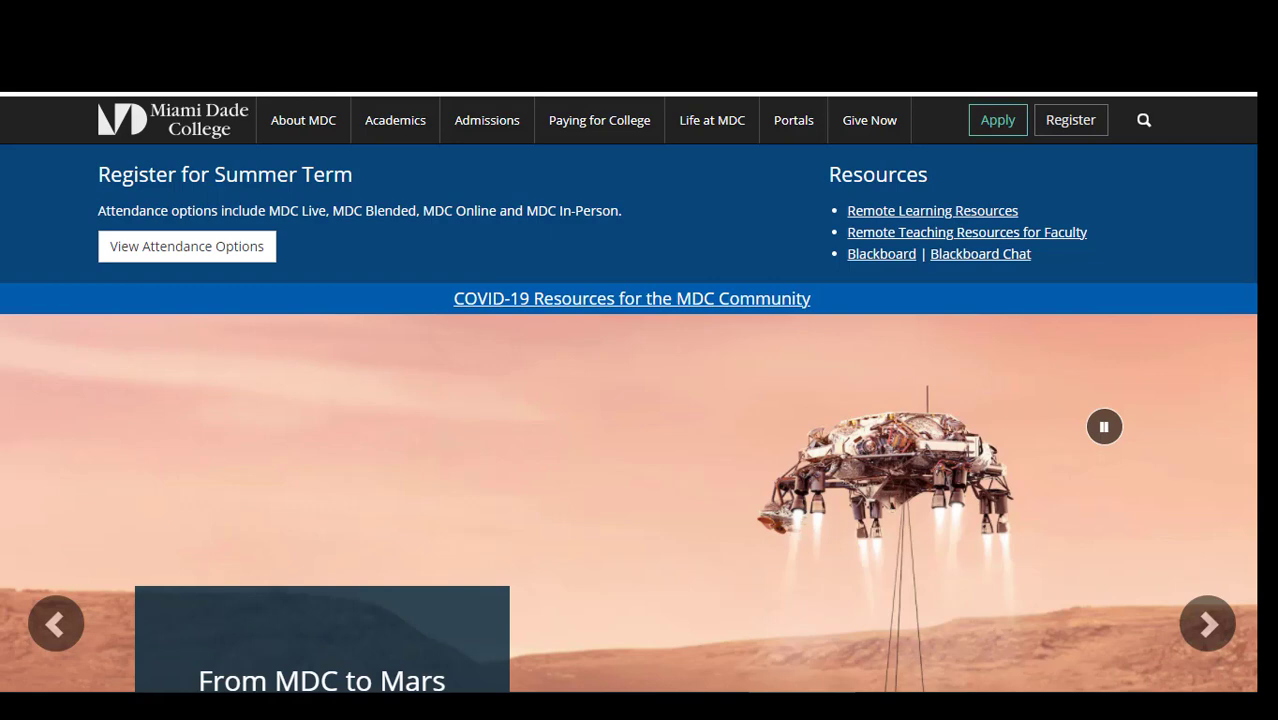
- Open Navigate Student from the Students list in the Portals menu
{"action": "mouse_move", "coordinate": [799, 131]}
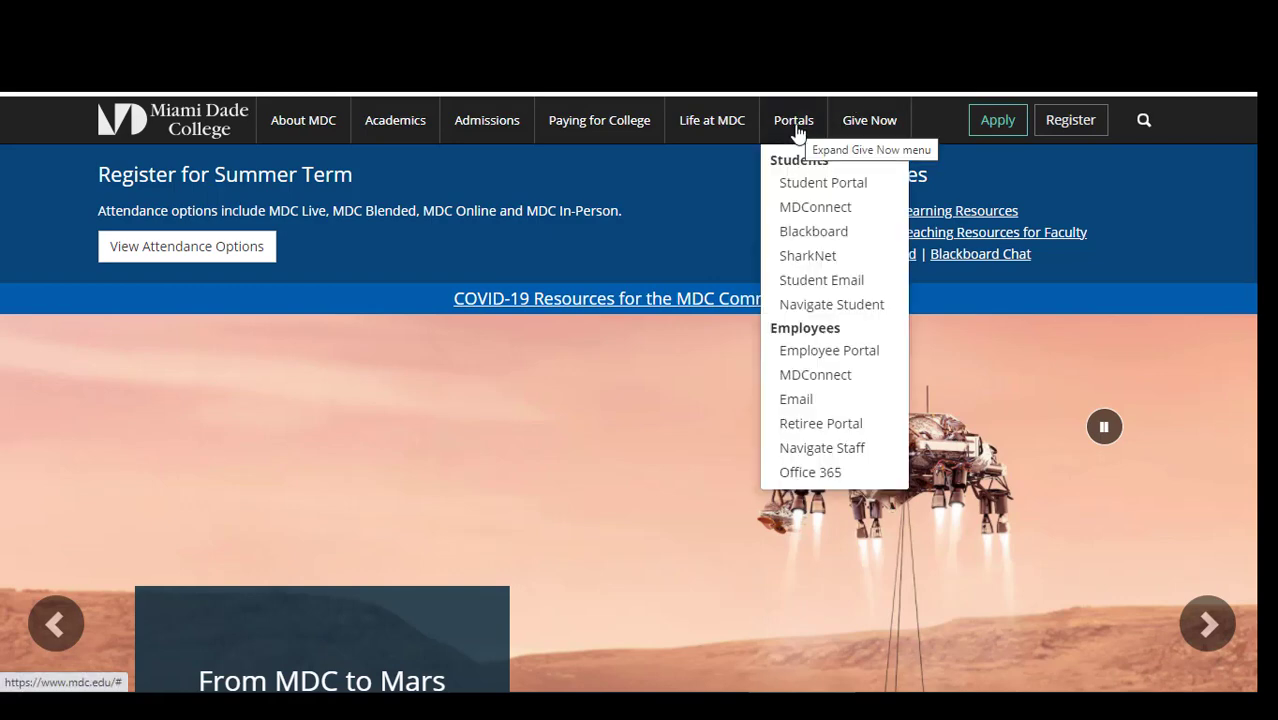
{"action": "left_click", "coordinate": [831, 305]}
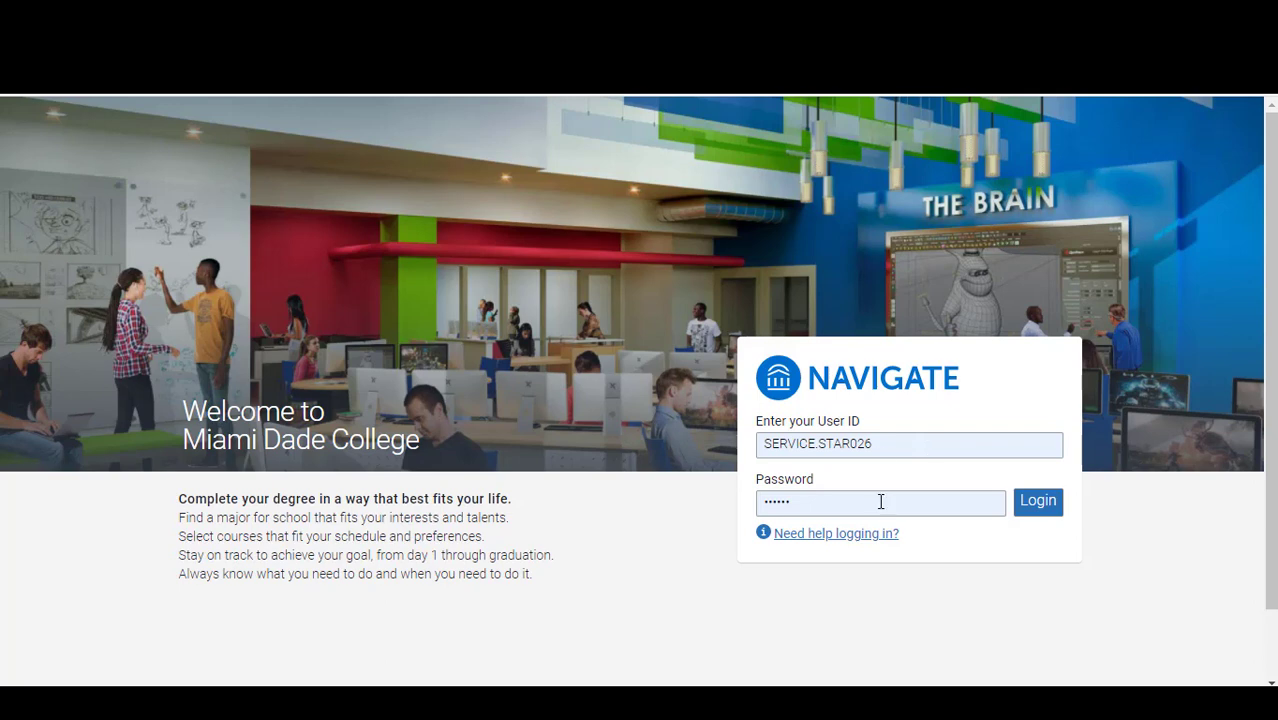
- Log in with the student account and agree to the Navigate Terms of Use
{"action": "left_click", "coordinate": [1036, 510]}
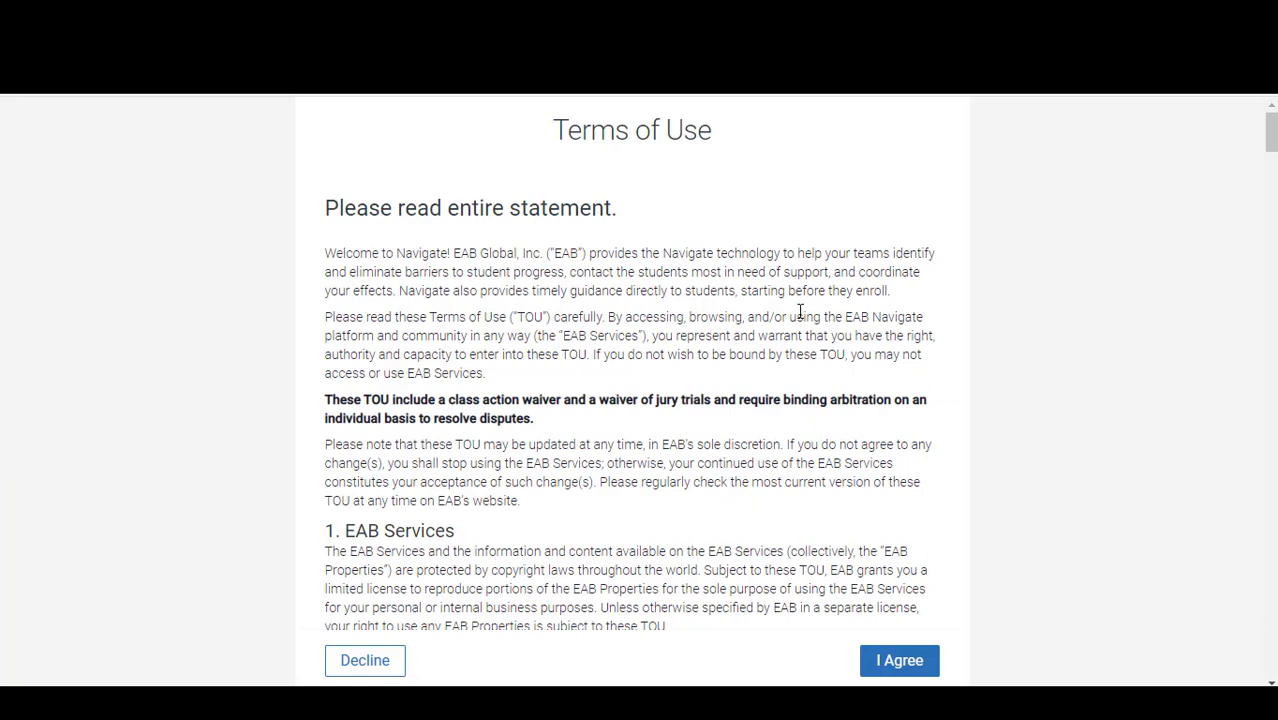
{"action": "scroll", "coordinate": [800, 314], "scroll_direction": "down", "scroll_amount": 10}
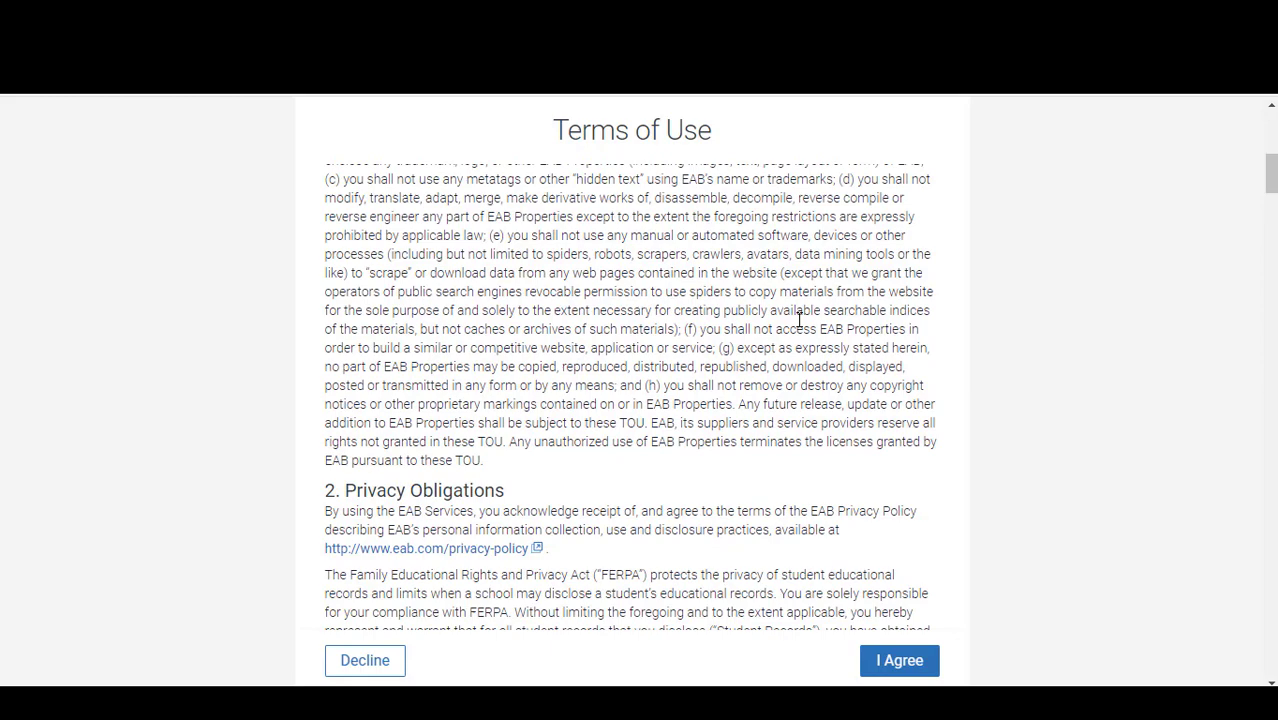
{"action": "scroll", "coordinate": [800, 320], "scroll_direction": "down", "scroll_amount": 15}
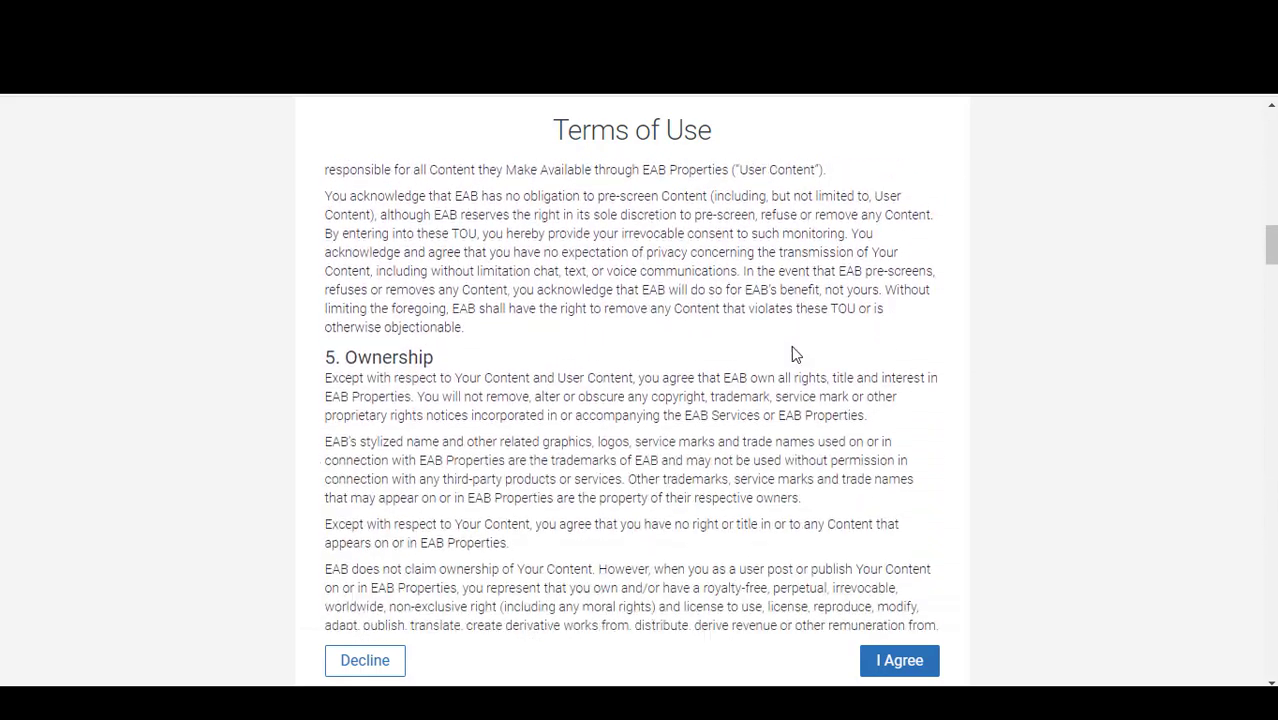
{"action": "left_click", "coordinate": [890, 664]}
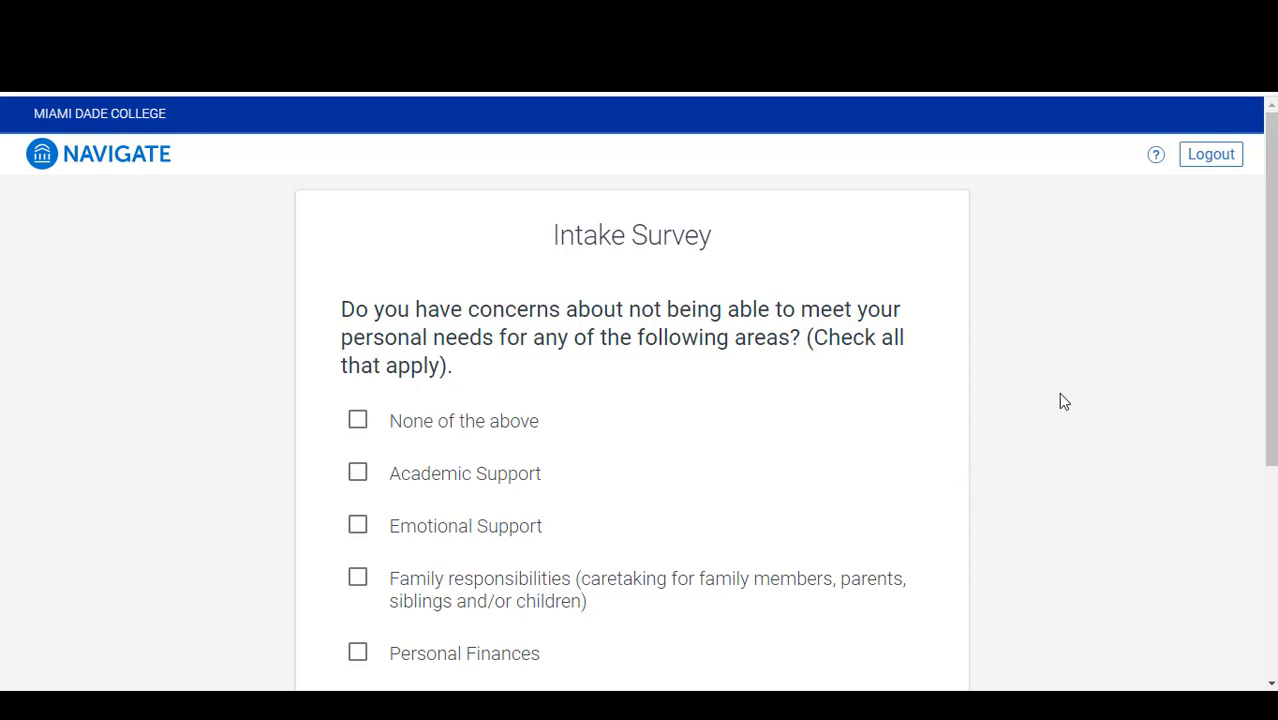
- Submit Academic Support, Personal Finances, Paying for school and Self-care as personal-needs concerns
{"action": "scroll", "coordinate": [1064, 393], "scroll_direction": "down", "scroll_amount": 1}
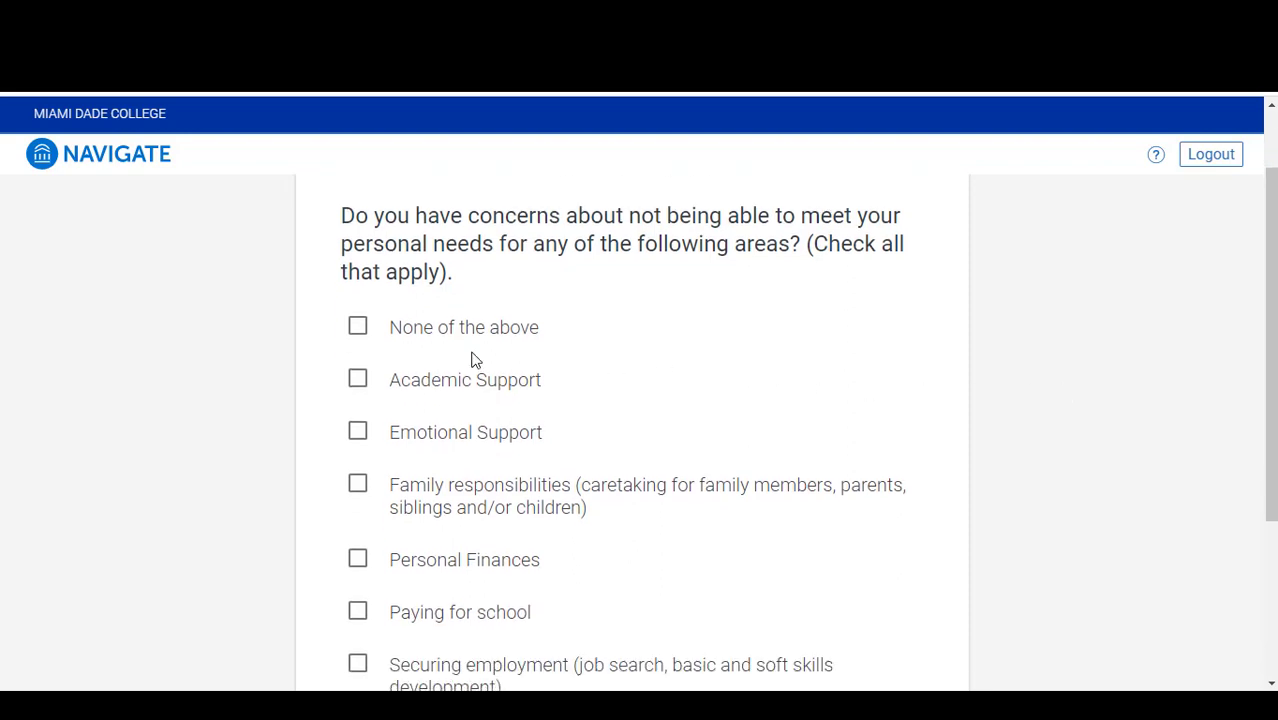
{"action": "left_click", "coordinate": [358, 383]}
{"action": "left_click", "coordinate": [357, 560]}
{"action": "scroll", "coordinate": [630, 440], "scroll_direction": "down", "scroll_amount": 1}
{"action": "left_click", "coordinate": [358, 518]}
{"action": "scroll", "coordinate": [591, 491], "scroll_direction": "down", "scroll_amount": 1}
{"action": "left_click", "coordinate": [357, 553]}
{"action": "scroll", "coordinate": [648, 479], "scroll_direction": "down", "scroll_amount": 1}
{"action": "left_click", "coordinate": [668, 655]}
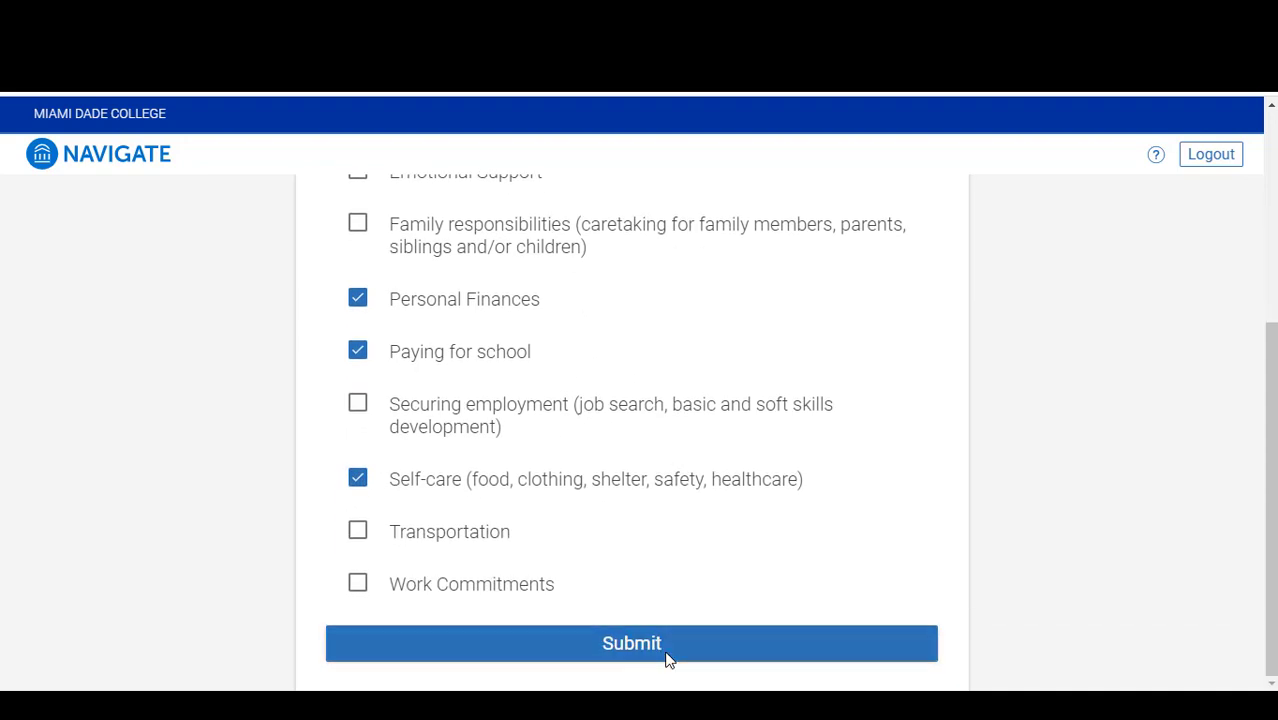
- Submit family/parent and Florida Pre-paid as the ways of paying for college
{"action": "left_click", "coordinate": [357, 322]}
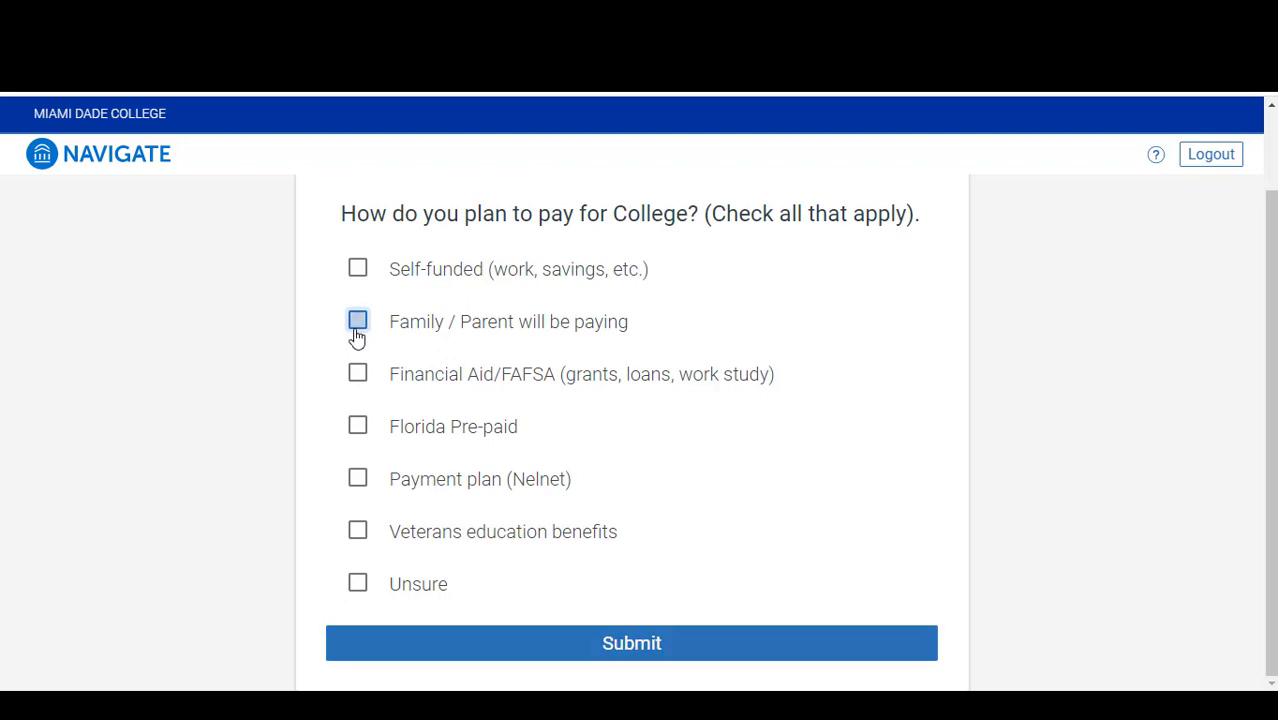
{"action": "left_click", "coordinate": [357, 430]}
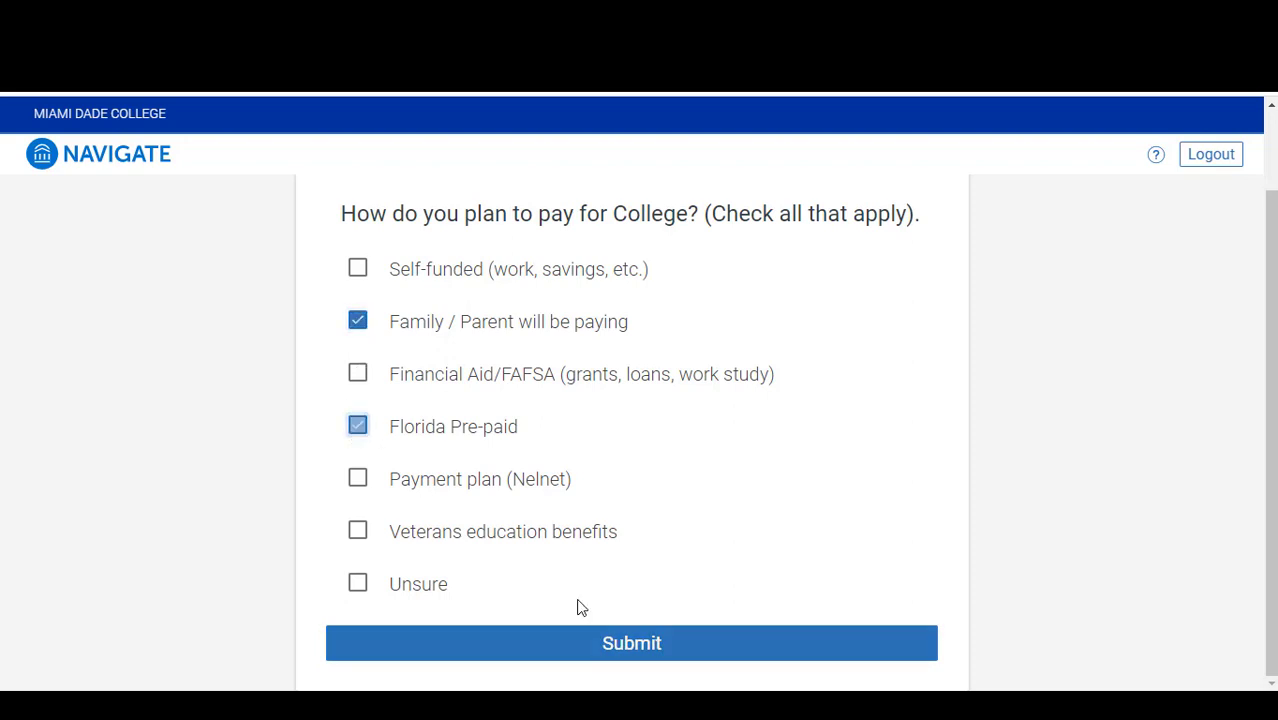
{"action": "left_click", "coordinate": [641, 632]}
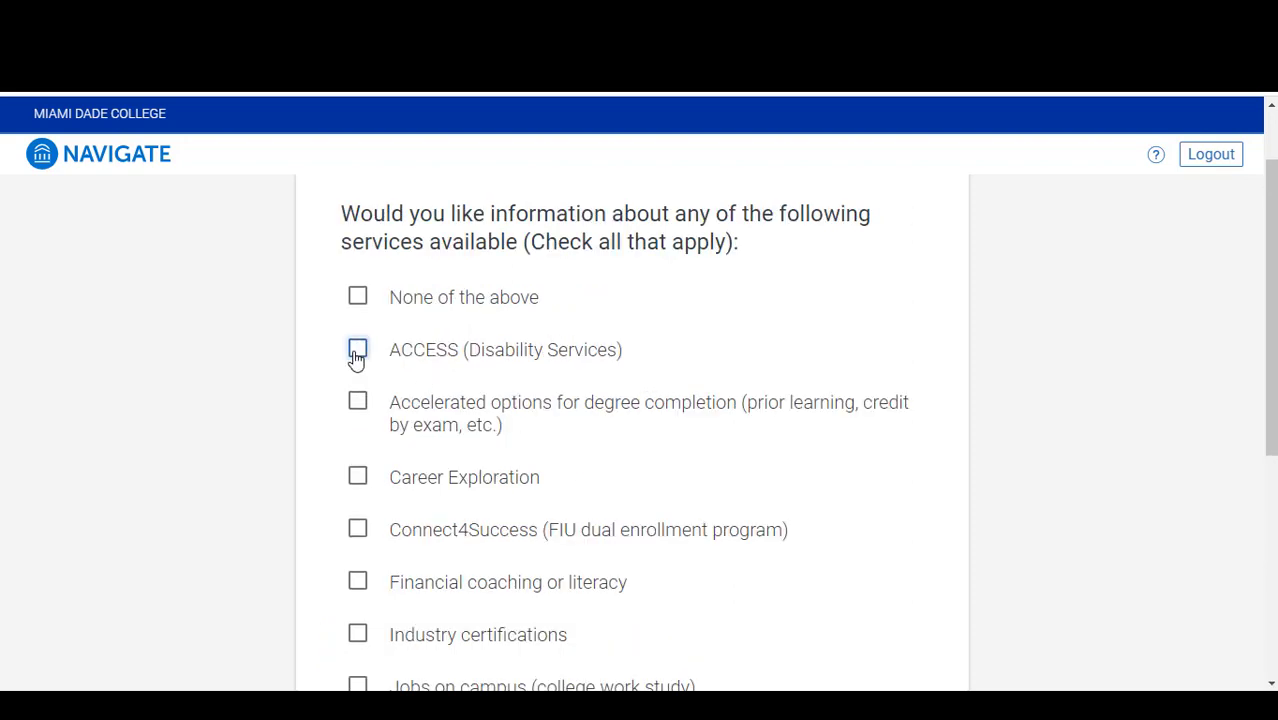
- Request information on accelerated degree completion, Career Exploration and jobs on campus
{"action": "left_click", "coordinate": [358, 401]}
{"action": "left_click", "coordinate": [357, 478]}
{"action": "scroll", "coordinate": [716, 484], "scroll_direction": "down", "scroll_amount": 3}
{"action": "left_click", "coordinate": [357, 410]}
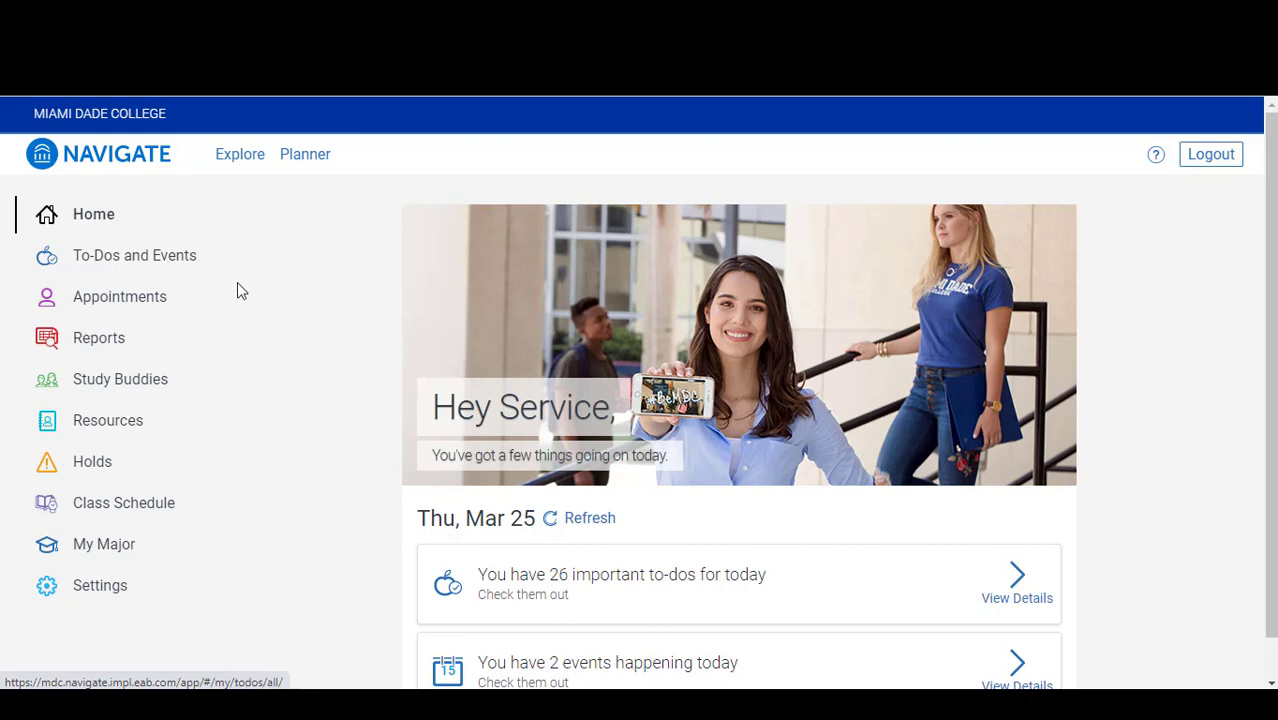
- Go to Settings in the left navigation and scroll down to the My Stuff options
{"action": "left_click", "coordinate": [90, 590]}
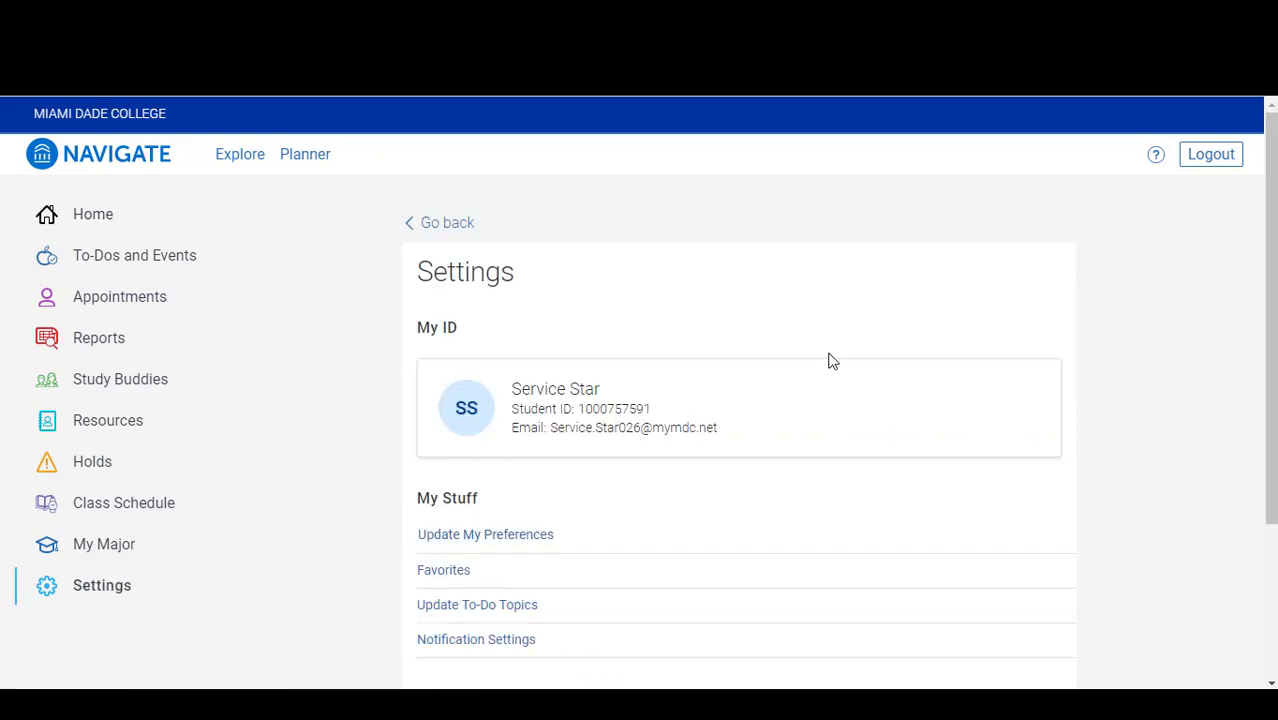
{"action": "scroll", "coordinate": [830, 360], "scroll_direction": "down", "scroll_amount": 1}
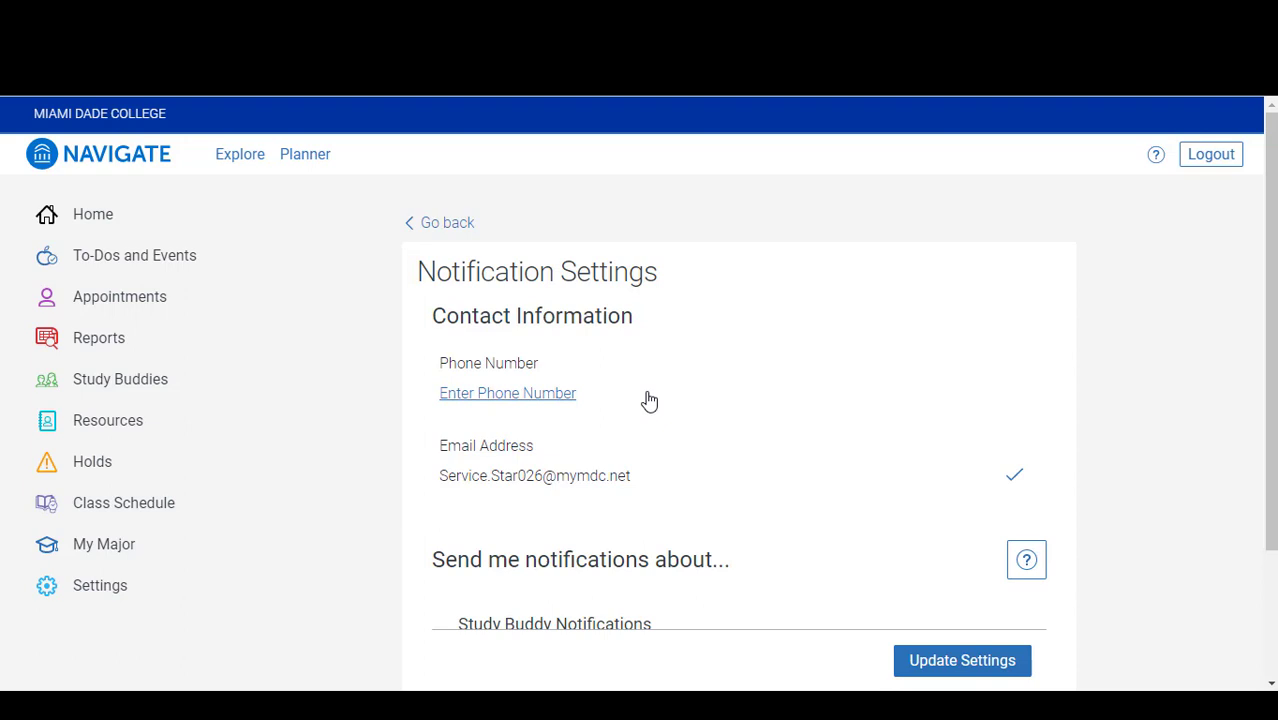
- Review the Text Messages and Email notification options without adding a phone number, then return Home
{"action": "left_click", "coordinate": [501, 400]}
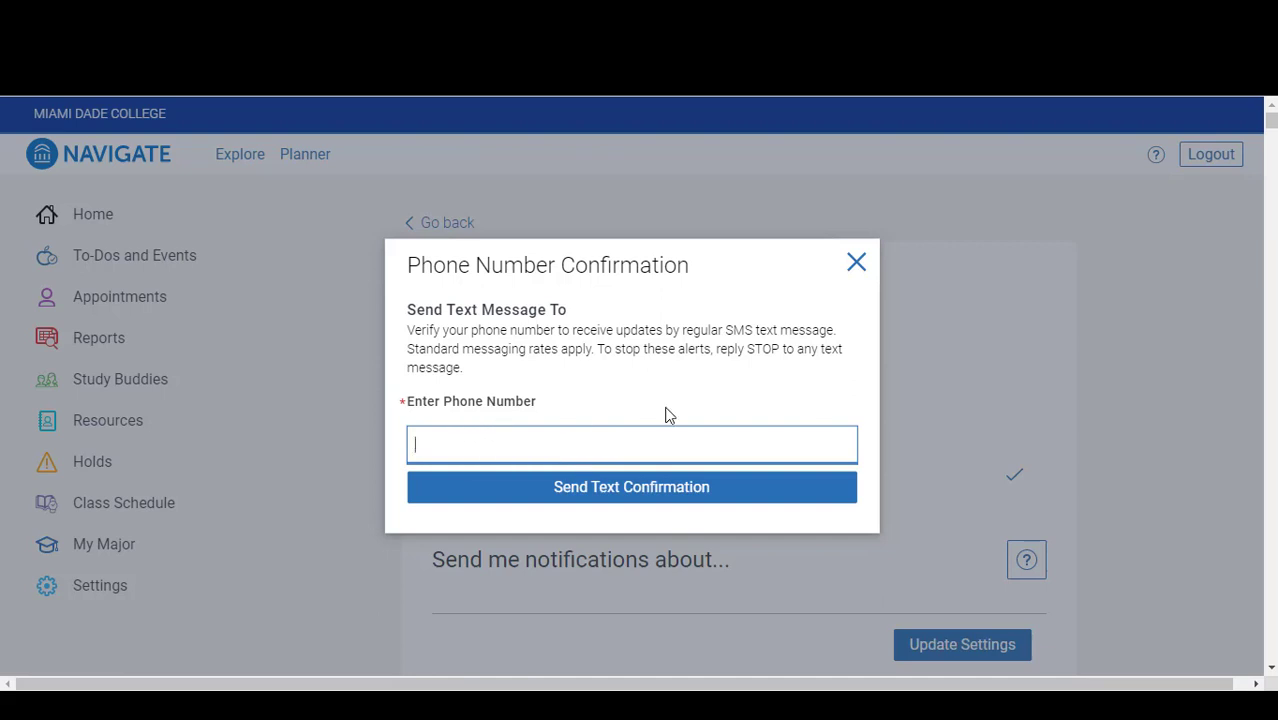
{"action": "left_click", "coordinate": [862, 266]}
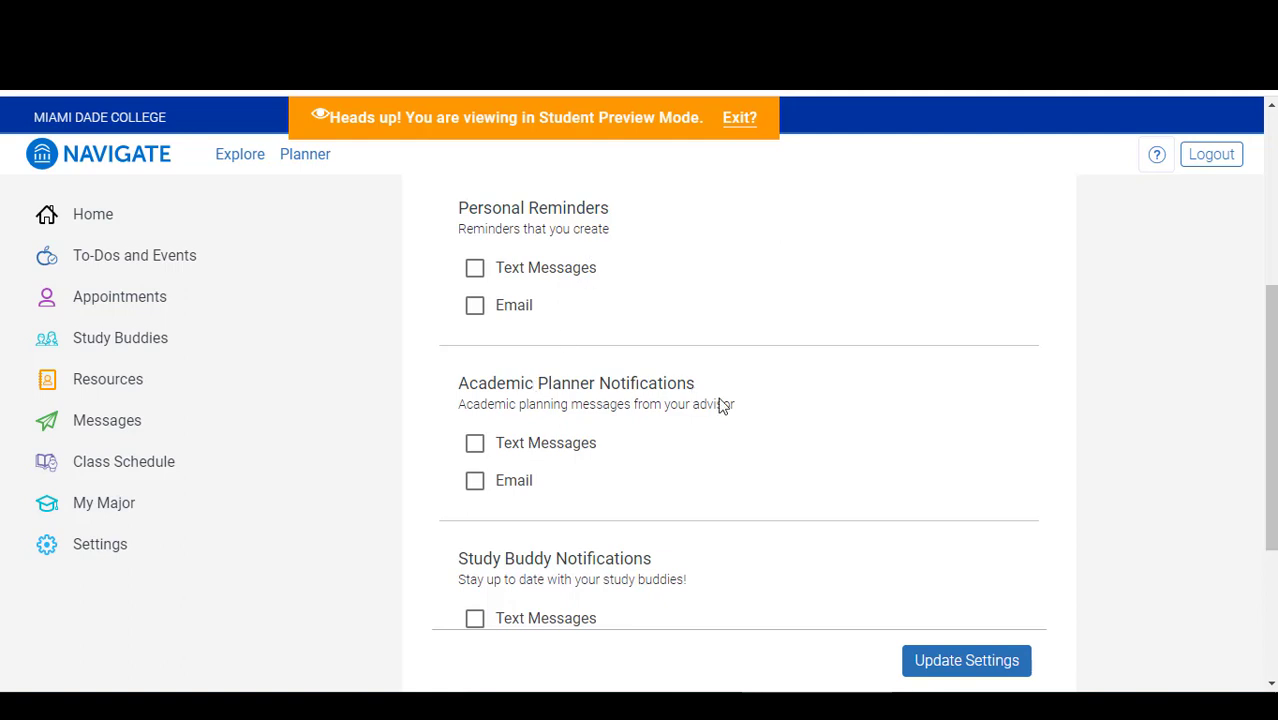
{"action": "scroll", "coordinate": [633, 486], "scroll_direction": "down", "scroll_amount": 1}
{"action": "scroll", "coordinate": [628, 484], "scroll_direction": "down", "scroll_amount": 2}
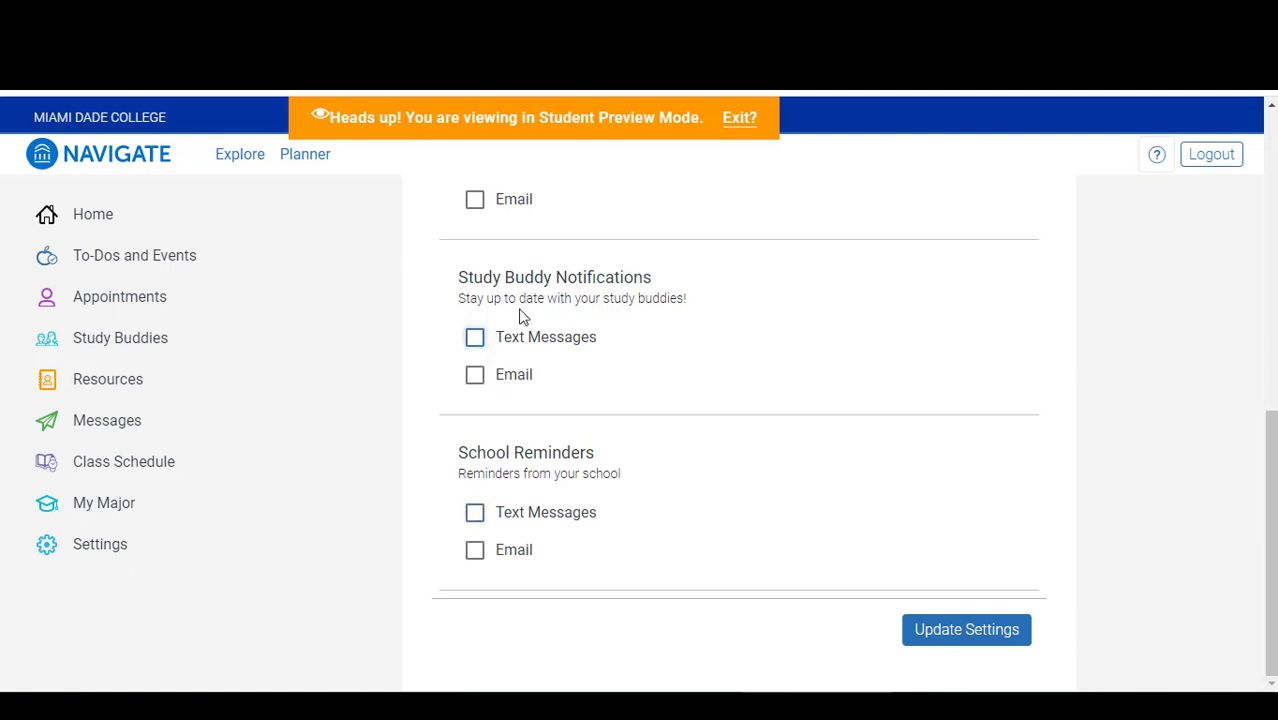
{"action": "scroll", "coordinate": [476, 362], "scroll_direction": "up", "scroll_amount": 2}
{"action": "scroll", "coordinate": [510, 328], "scroll_direction": "up", "scroll_amount": 2}
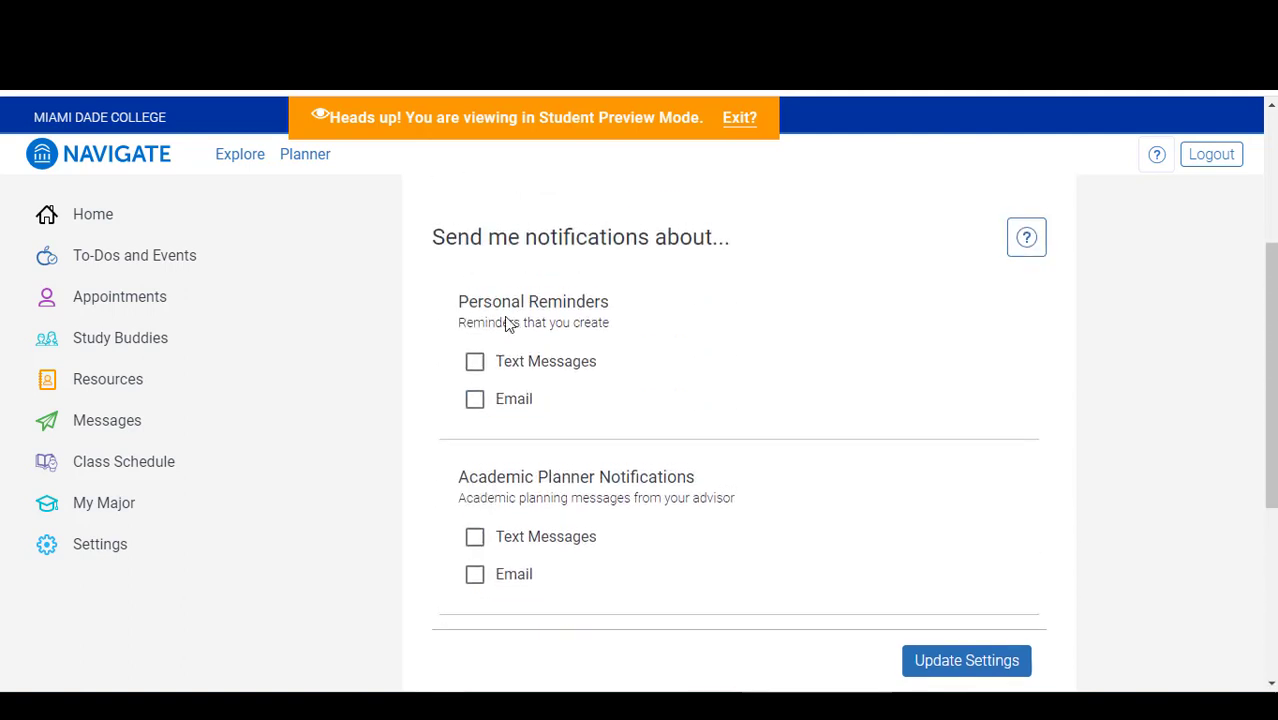
{"action": "left_click", "coordinate": [476, 364]}
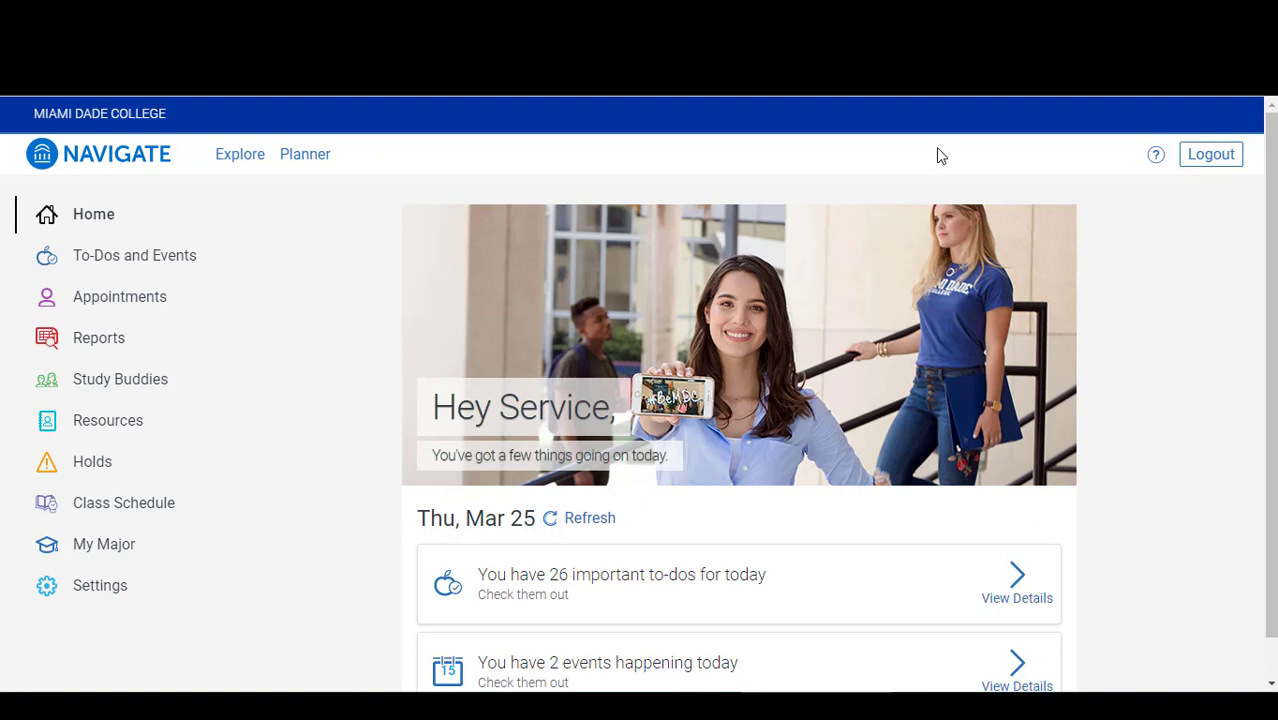
- Open the 'Need help paying for classes?' to-do from the To-Dos and Events list
{"action": "left_click", "coordinate": [172, 270]}
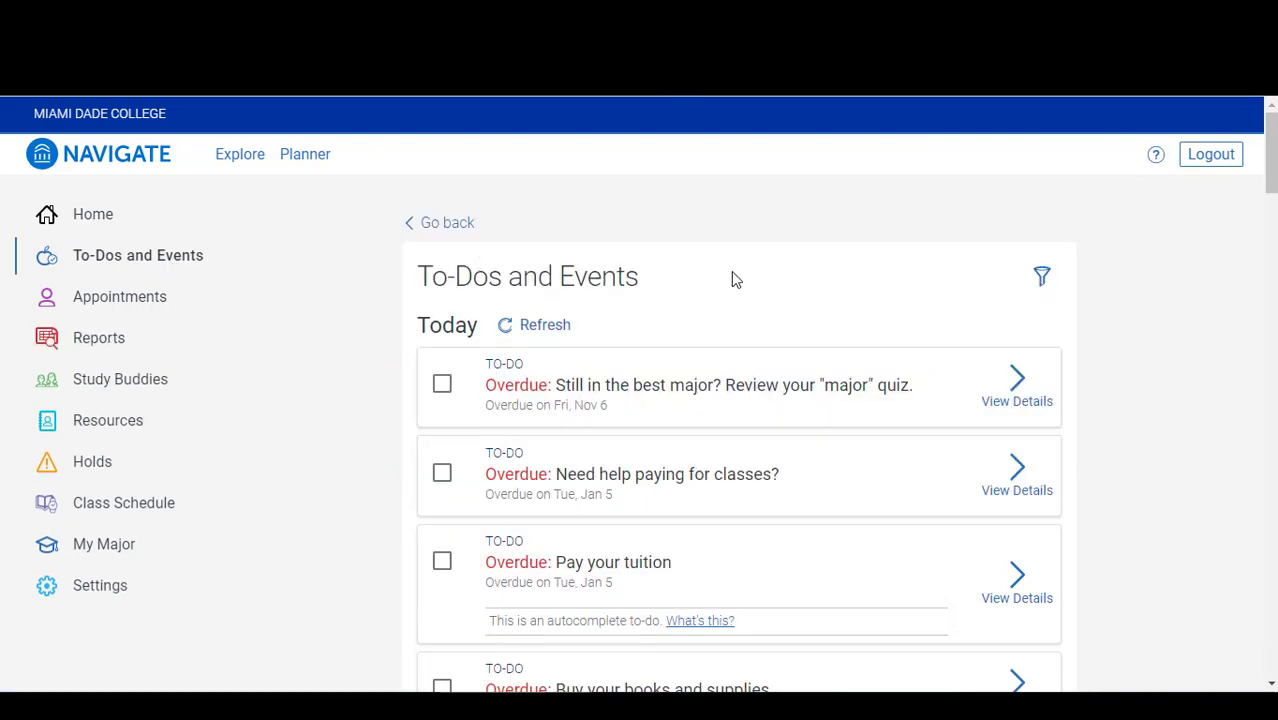
{"action": "scroll", "coordinate": [752, 277], "scroll_direction": "down", "scroll_amount": 1}
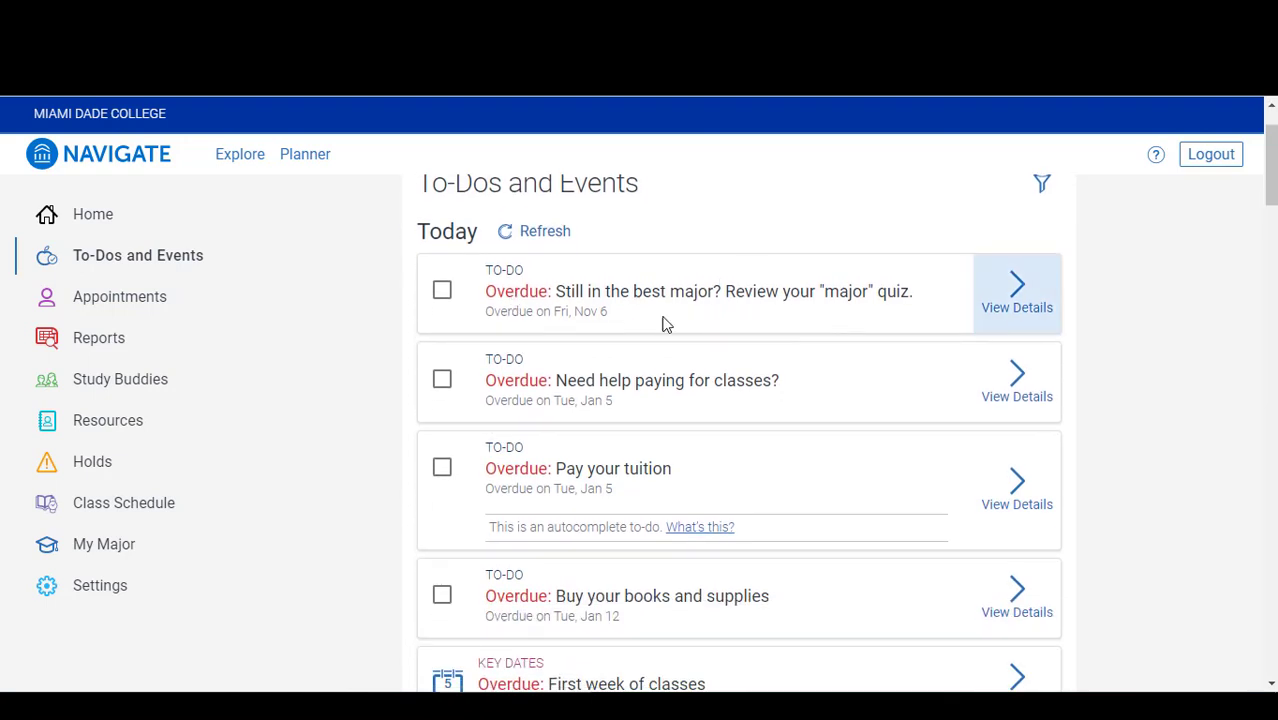
{"action": "scroll", "coordinate": [592, 372], "scroll_direction": "down", "scroll_amount": 1}
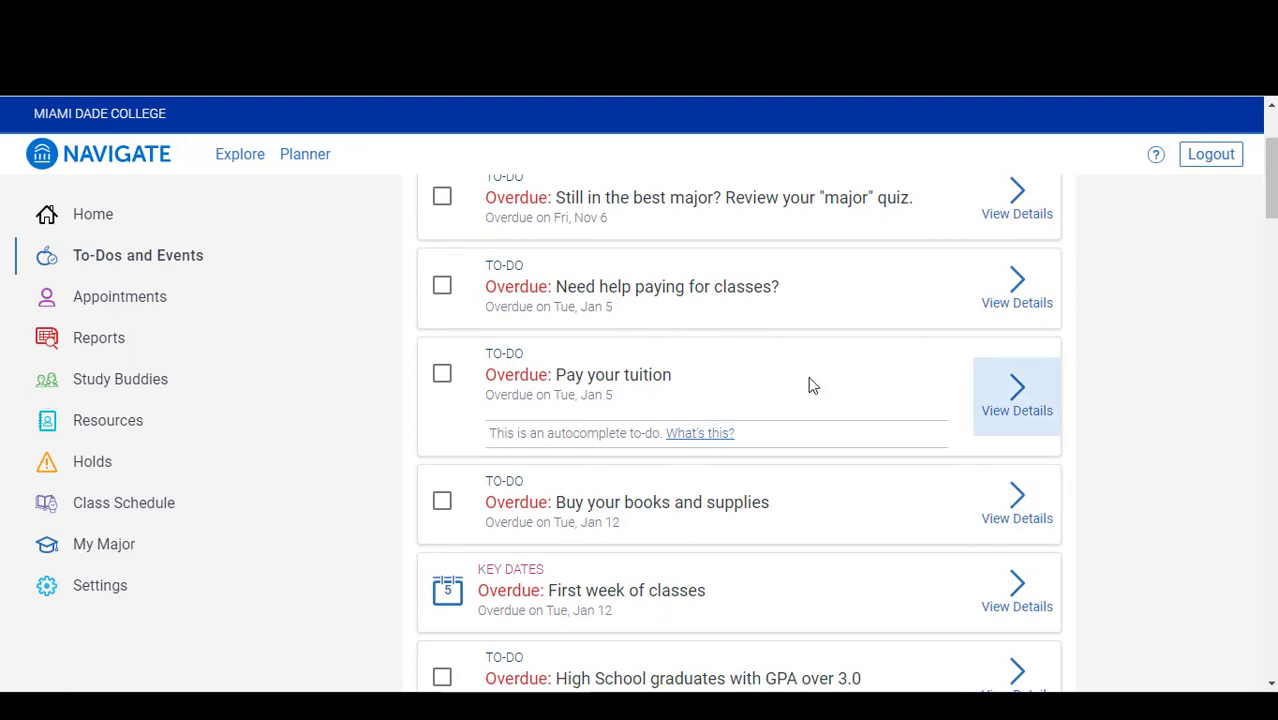
{"action": "scroll", "coordinate": [810, 380], "scroll_direction": "up", "scroll_amount": 2}
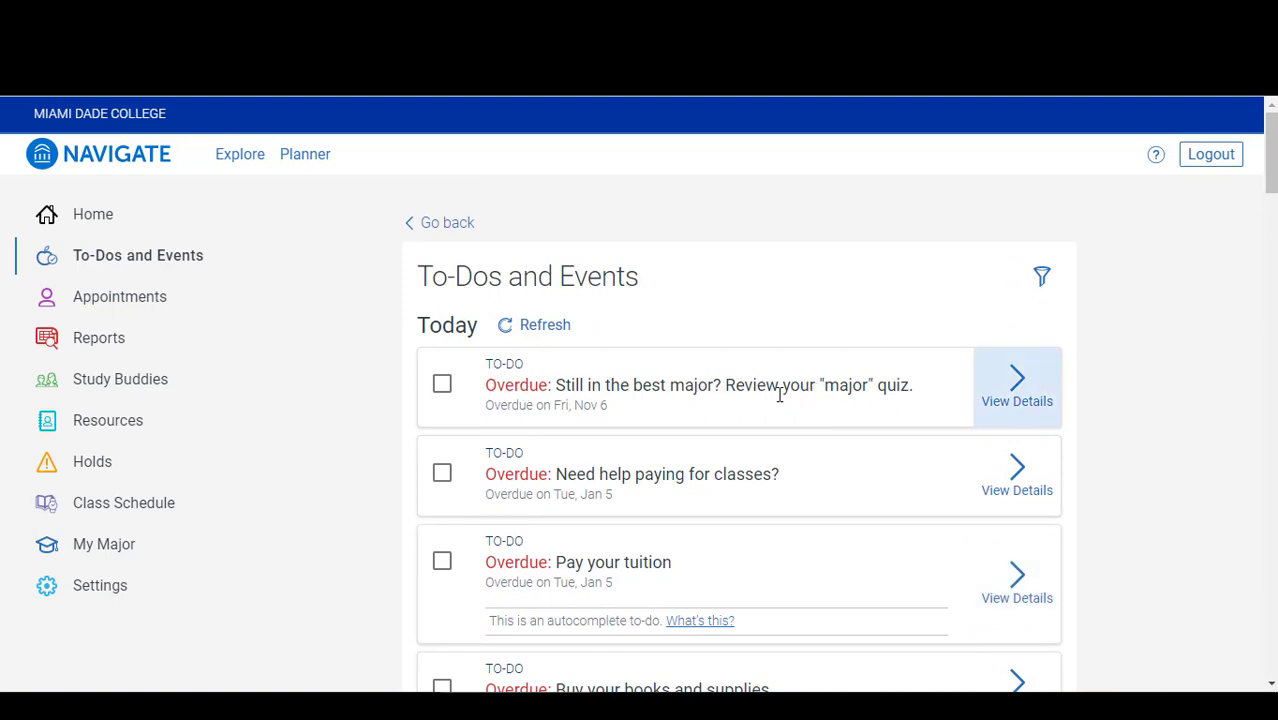
{"action": "scroll", "coordinate": [740, 388], "scroll_direction": "down", "scroll_amount": 1}
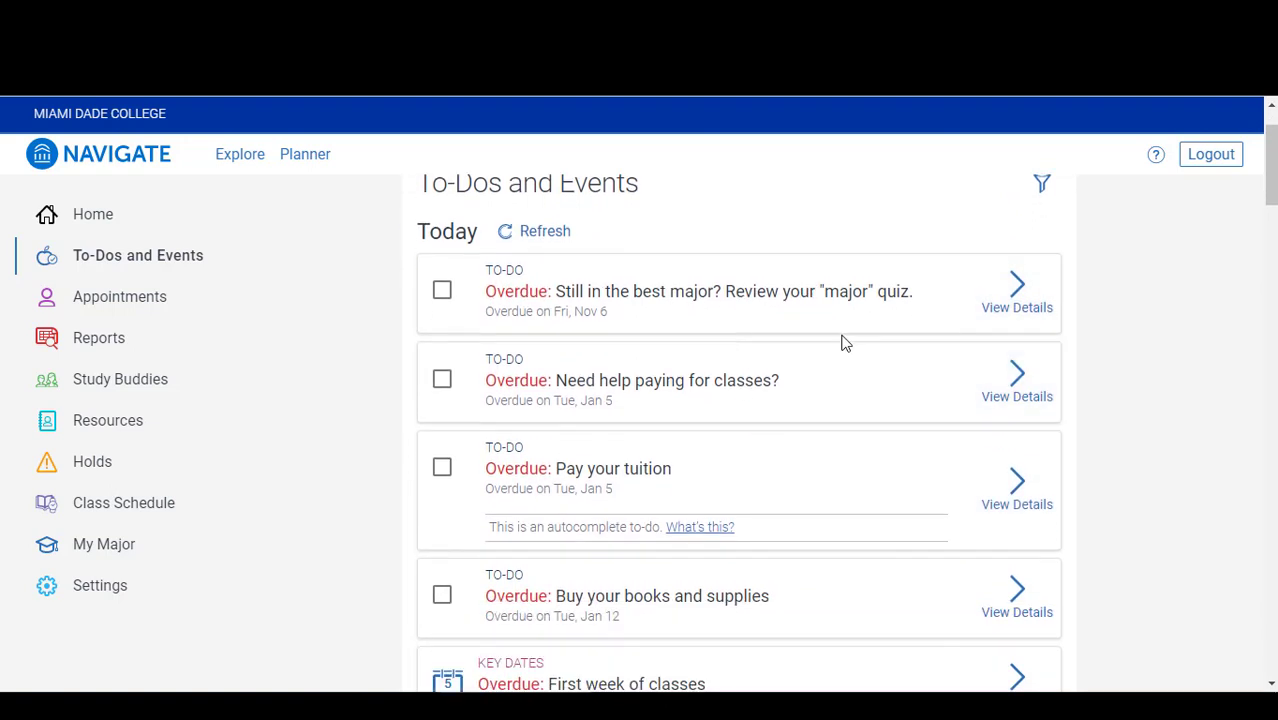
{"action": "left_click", "coordinate": [1018, 382]}
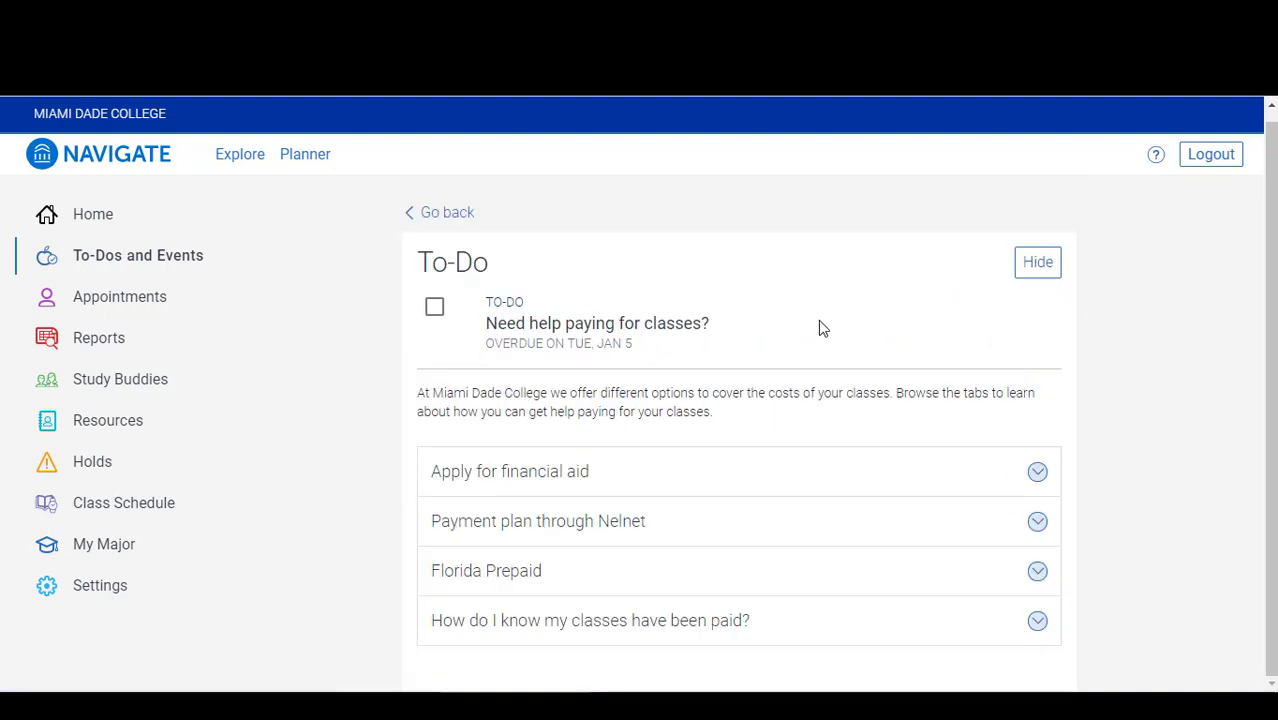
- Read the financial aid, Nelnet, Florida Prepaid and payment-confirmation sections, then mark the to-do completed
{"action": "left_click", "coordinate": [1037, 474]}
{"action": "scroll", "coordinate": [907, 425], "scroll_direction": "down", "scroll_amount": 2}
{"action": "left_click", "coordinate": [1038, 581]}
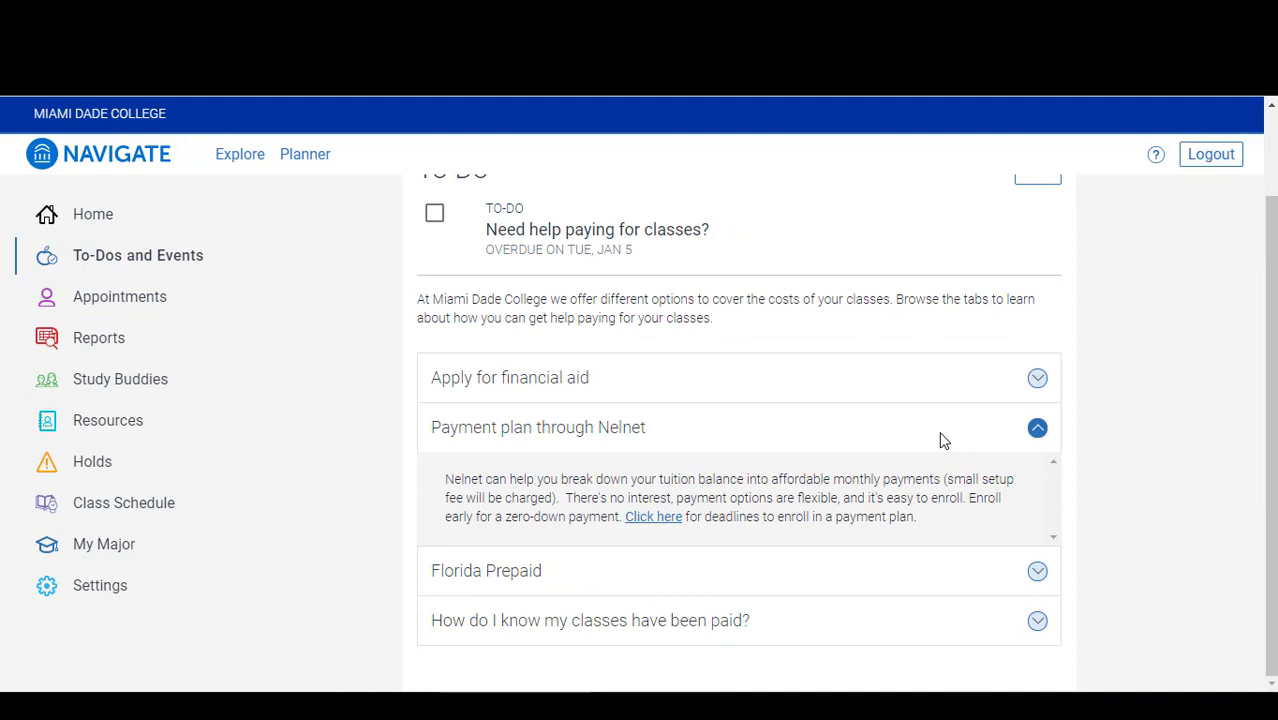
{"action": "left_click", "coordinate": [1037, 570]}
{"action": "left_click", "coordinate": [1039, 622]}
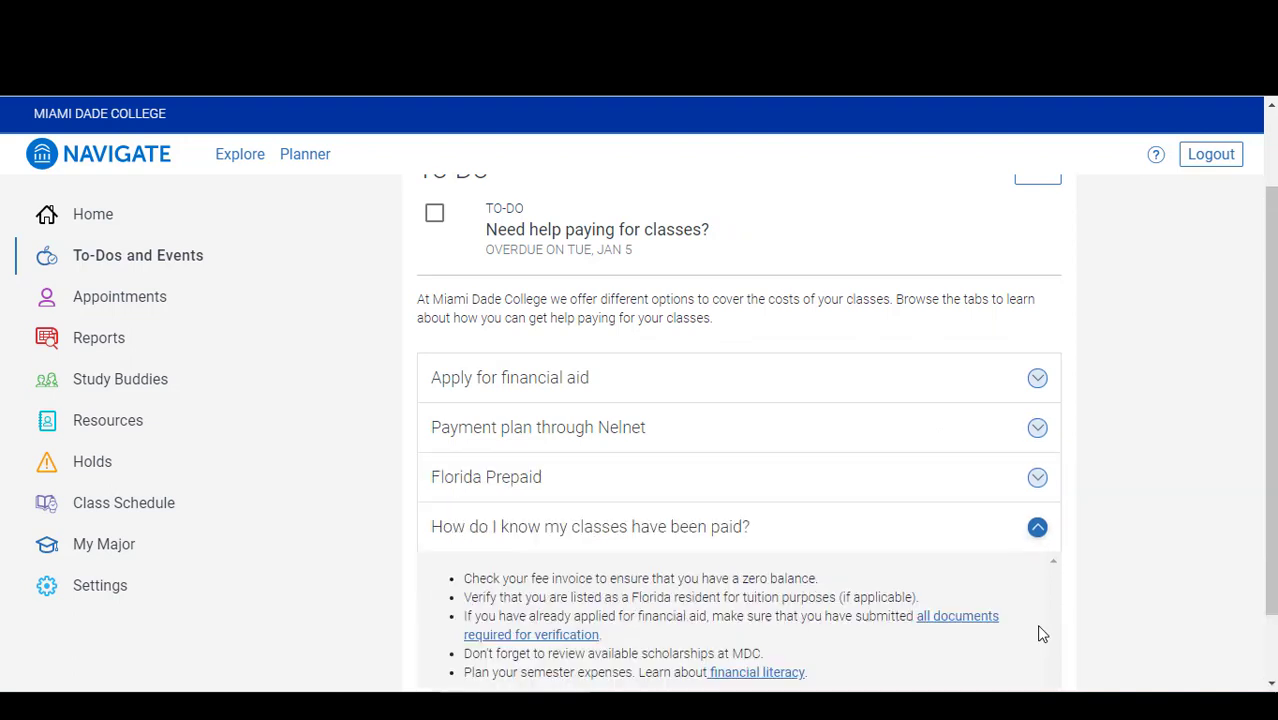
{"action": "scroll", "coordinate": [958, 530], "scroll_direction": "up", "scroll_amount": 2}
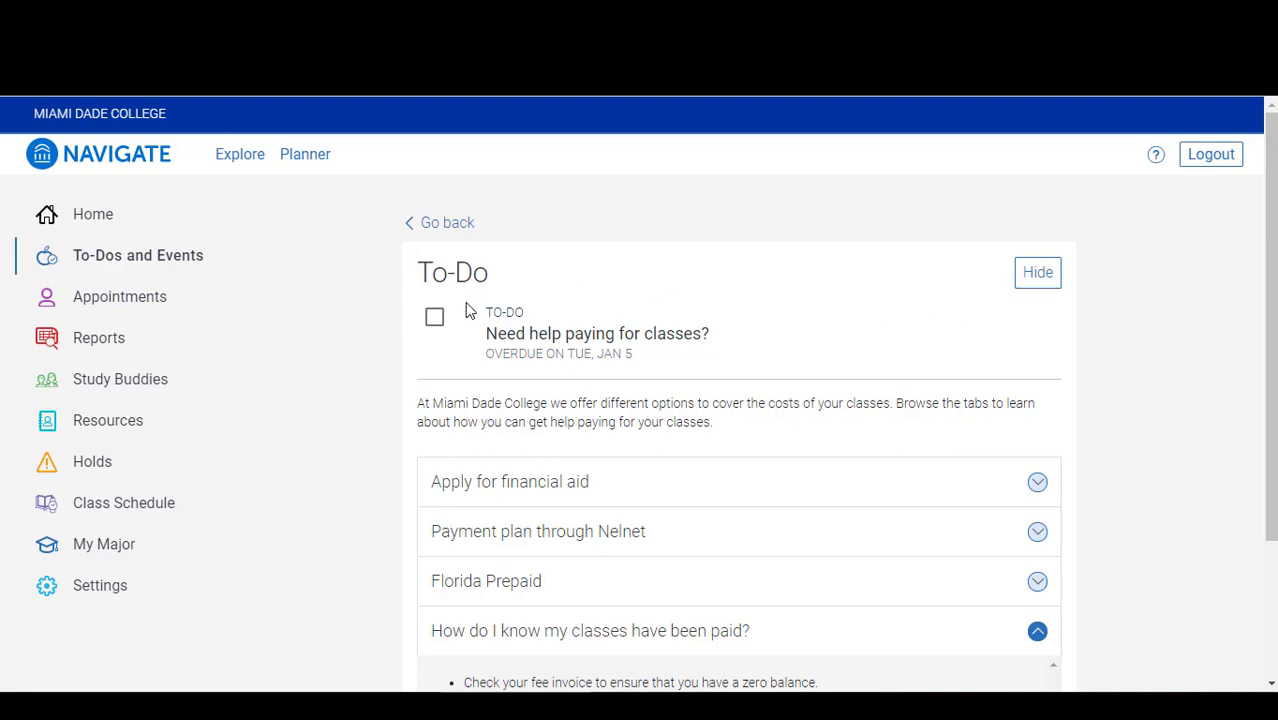
{"action": "left_click", "coordinate": [434, 320]}
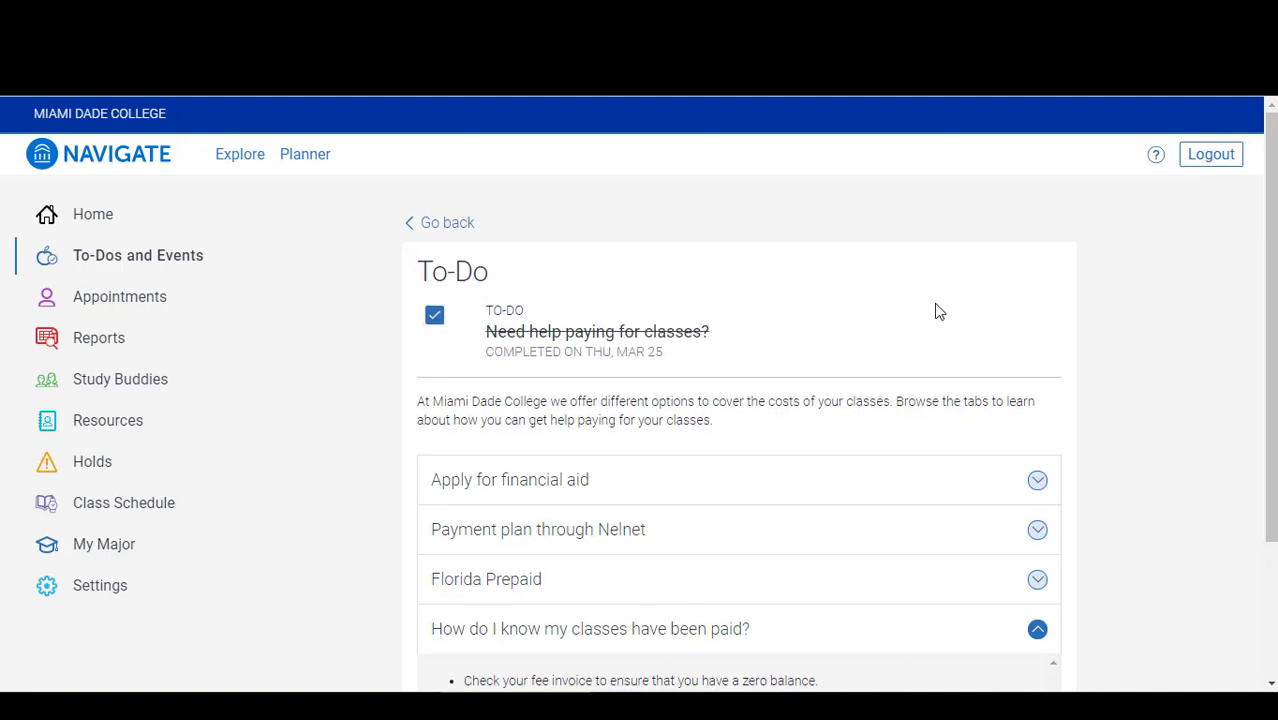
- Go back to the To-Dos and Events list and scroll through the remaining items
{"action": "left_click", "coordinate": [455, 226]}
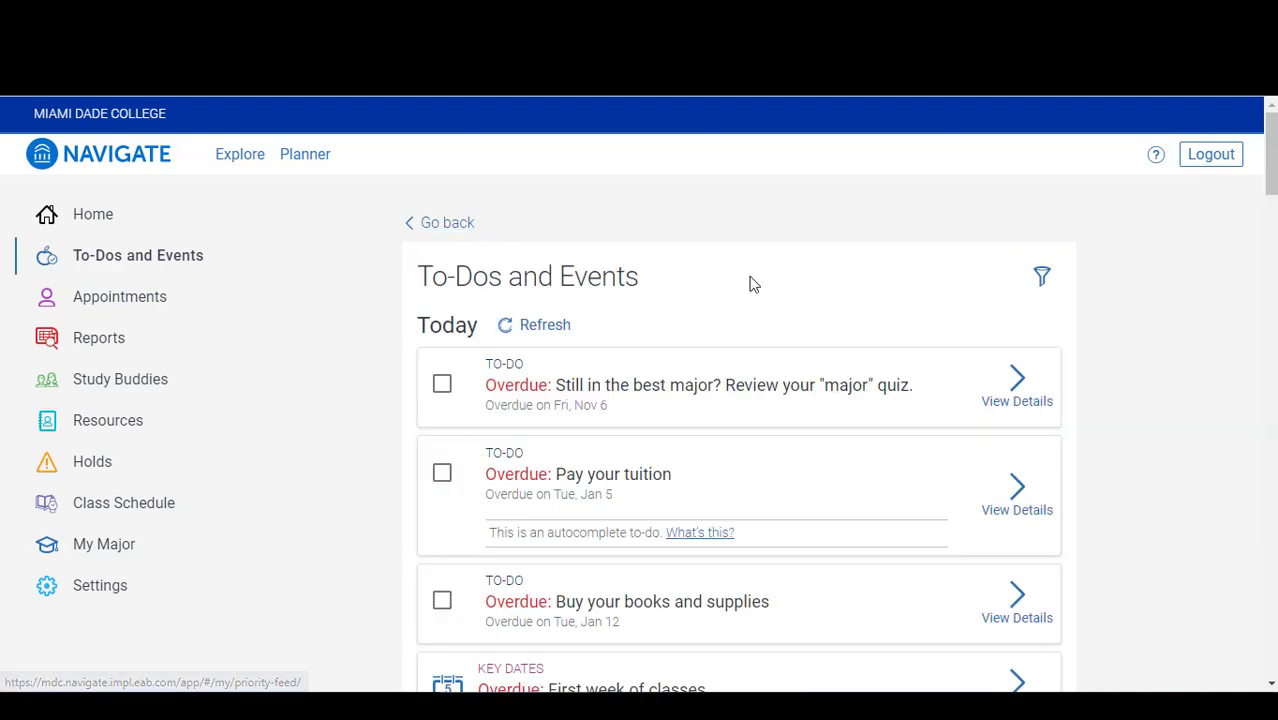
{"action": "scroll", "coordinate": [729, 310], "scroll_direction": "down", "scroll_amount": 1}
{"action": "scroll", "coordinate": [730, 420], "scroll_direction": "down", "scroll_amount": 1}
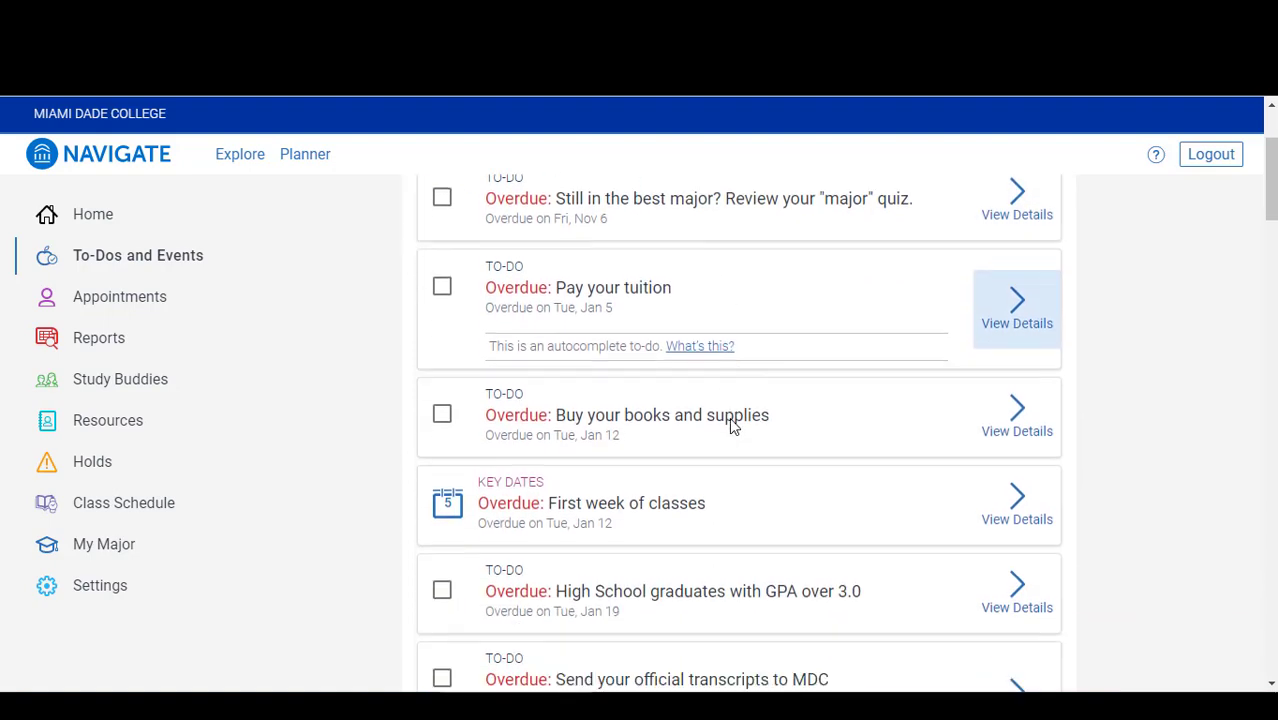
{"action": "scroll", "coordinate": [525, 502], "scroll_direction": "up", "scroll_amount": 2}
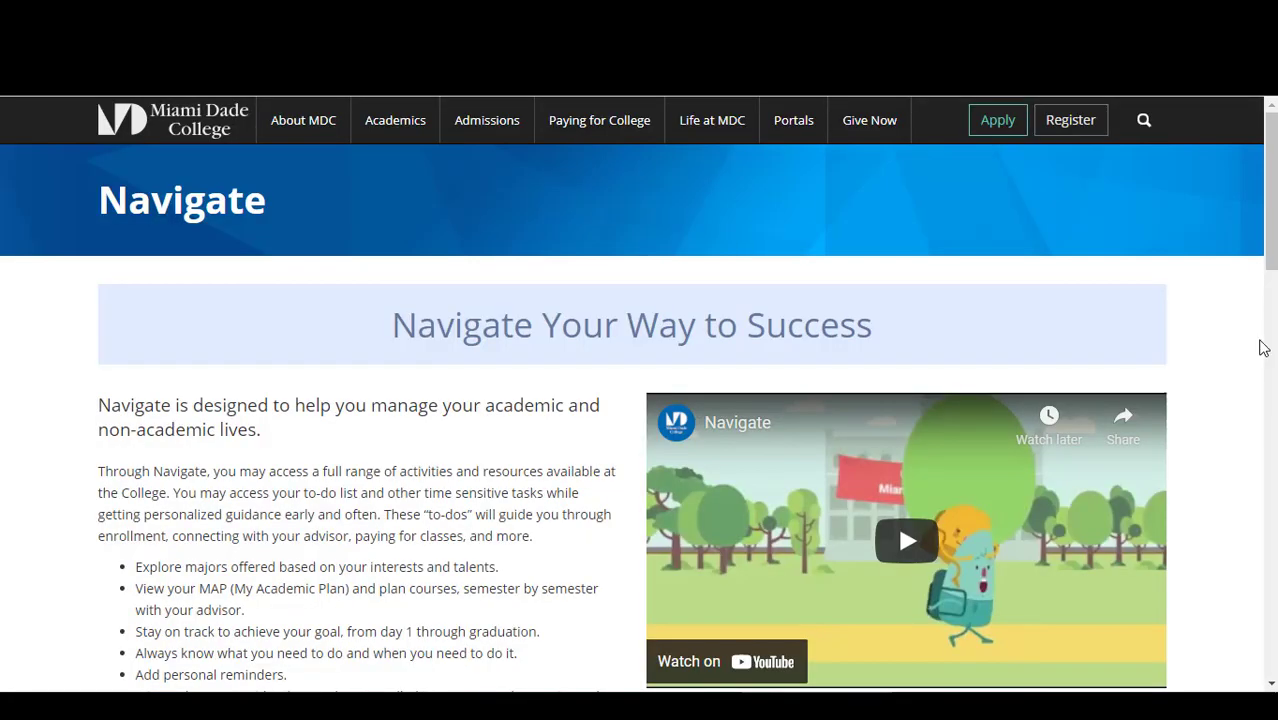
- Scroll down the MDC Navigate page to its FAQ and Notifications sections
{"action": "scroll", "coordinate": [1148, 305], "scroll_direction": "down", "scroll_amount": 6}
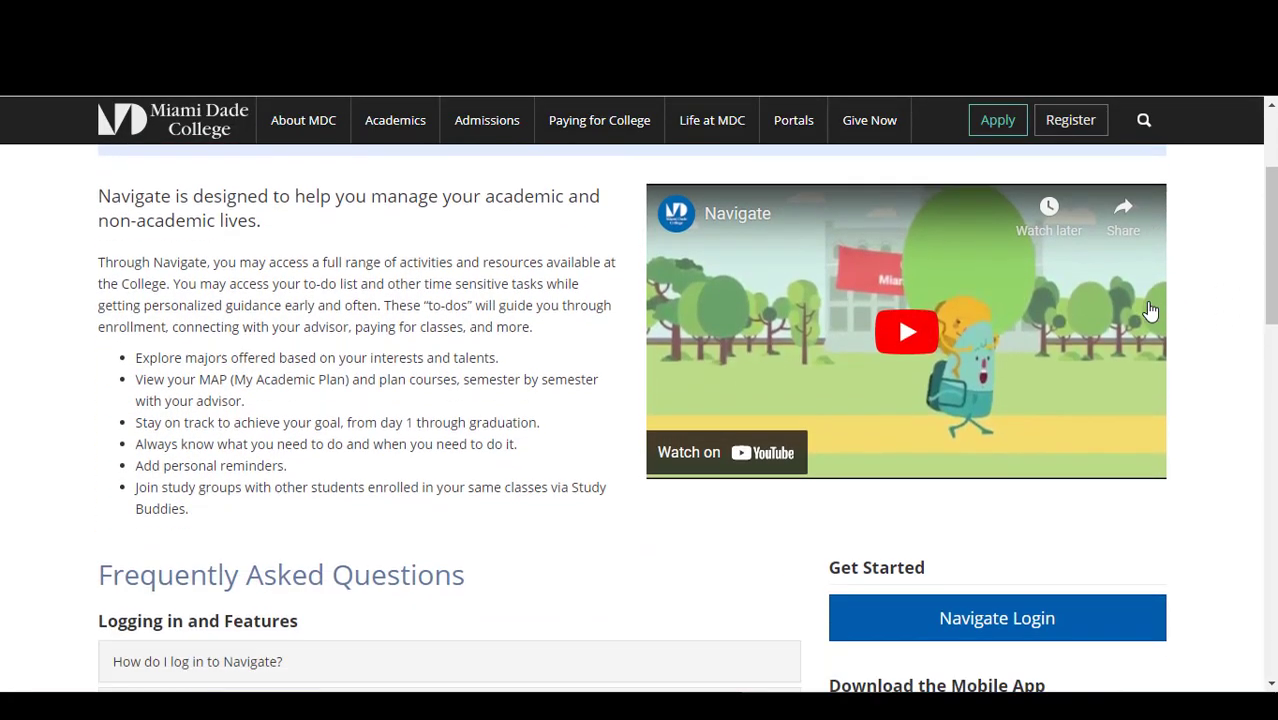
{"action": "scroll", "coordinate": [1152, 313], "scroll_direction": "down", "scroll_amount": 1}
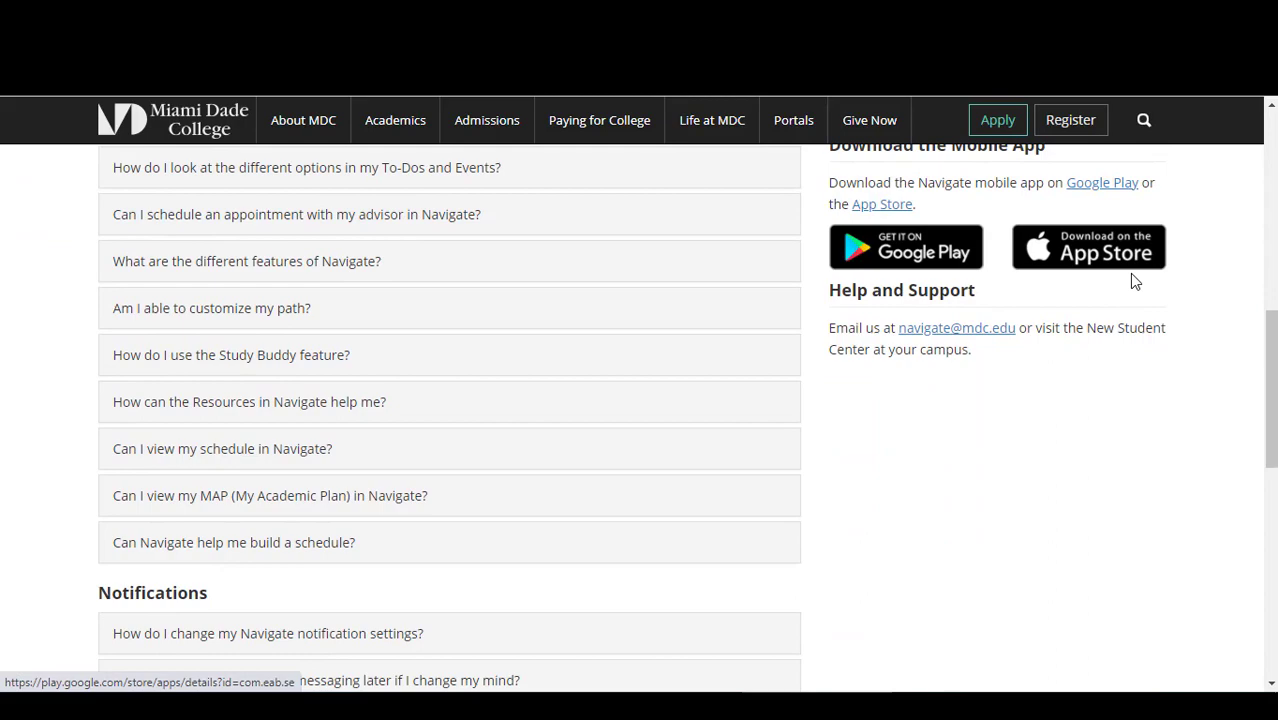